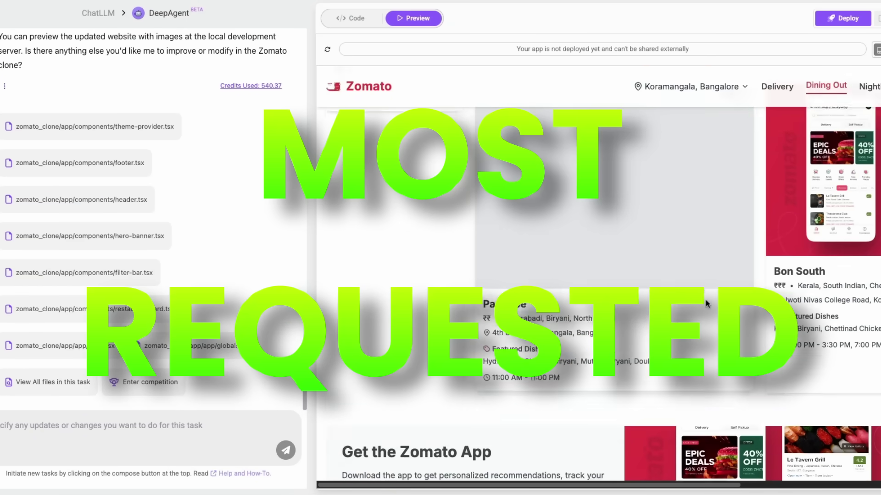
- Review the earlier Zomato clone request and DeepAgent's first clarifying question
scroll(533, 261, down, 1)
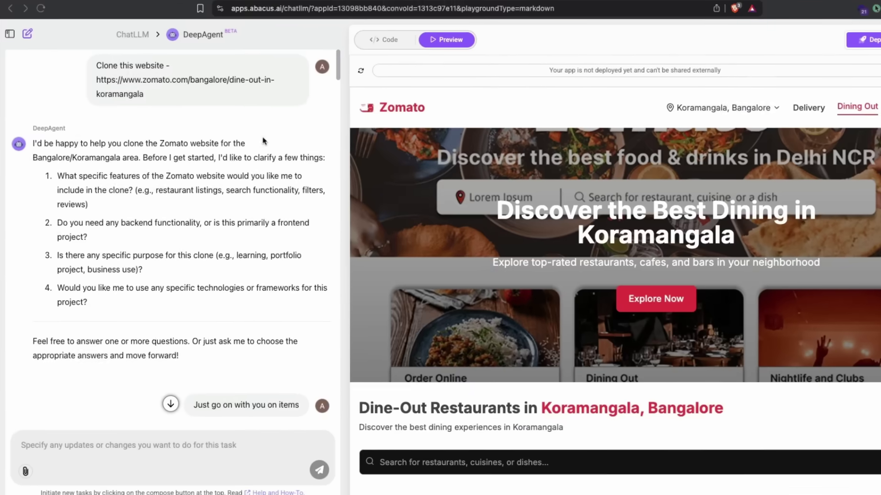
scroll(523, 208, down, 6)
scroll(523, 207, down, 3)
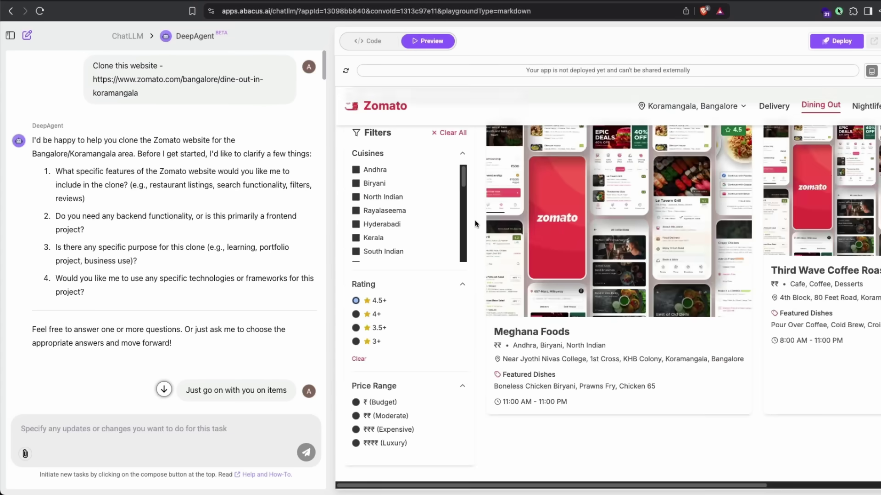
scroll(636, 292, down, 1)
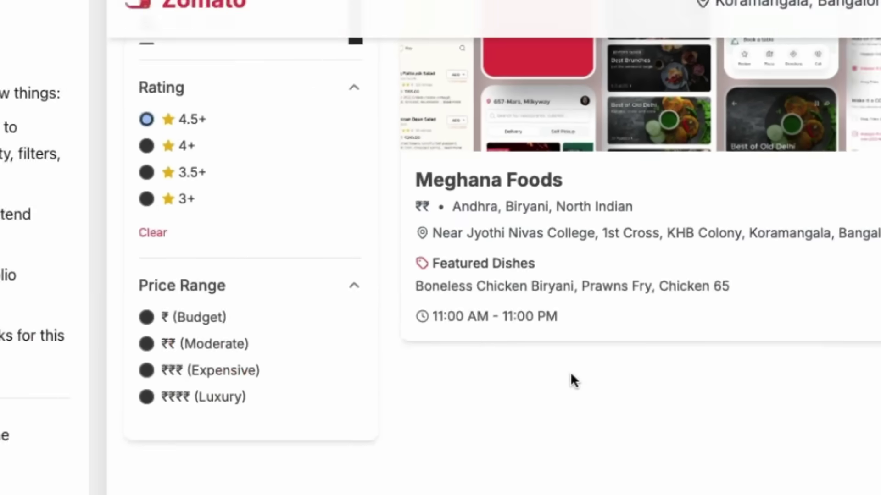
scroll(573, 298, down, 4)
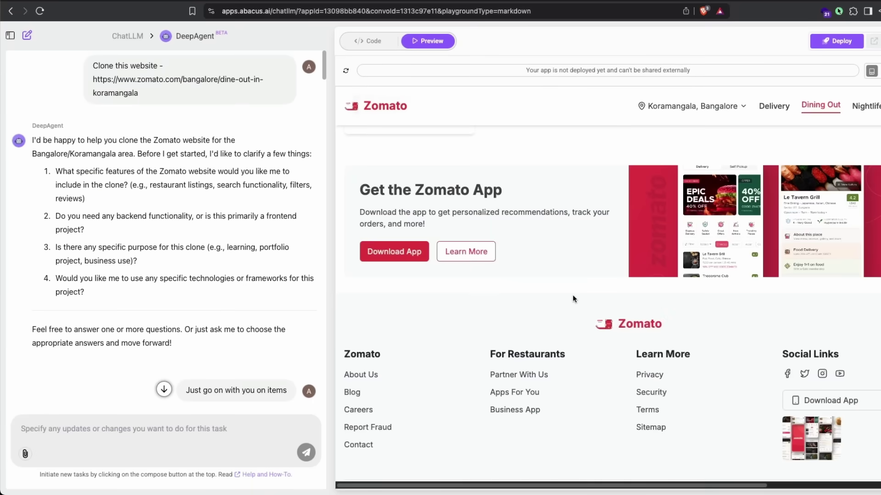
scroll(573, 299, up, 15)
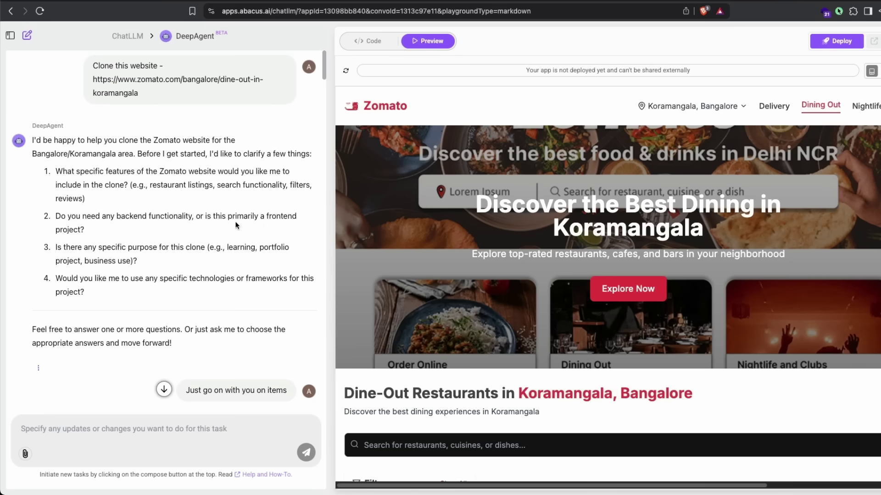
drag(93, 79, 269, 85)
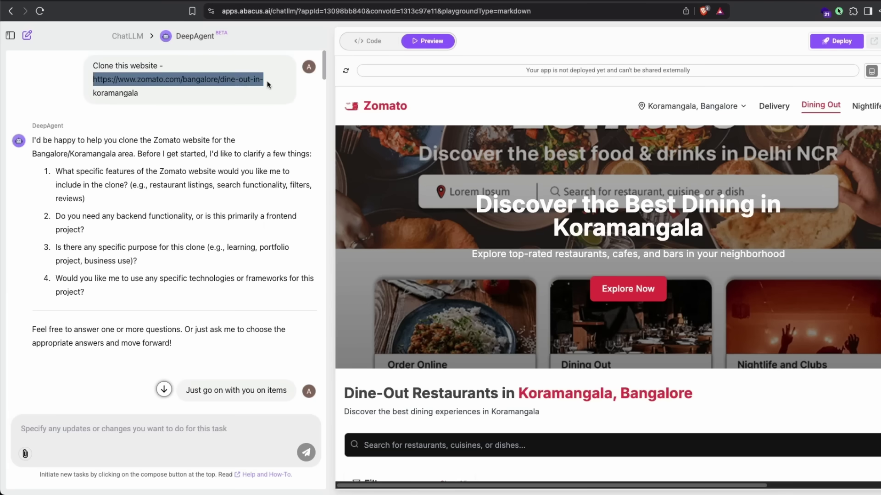
click(241, 118)
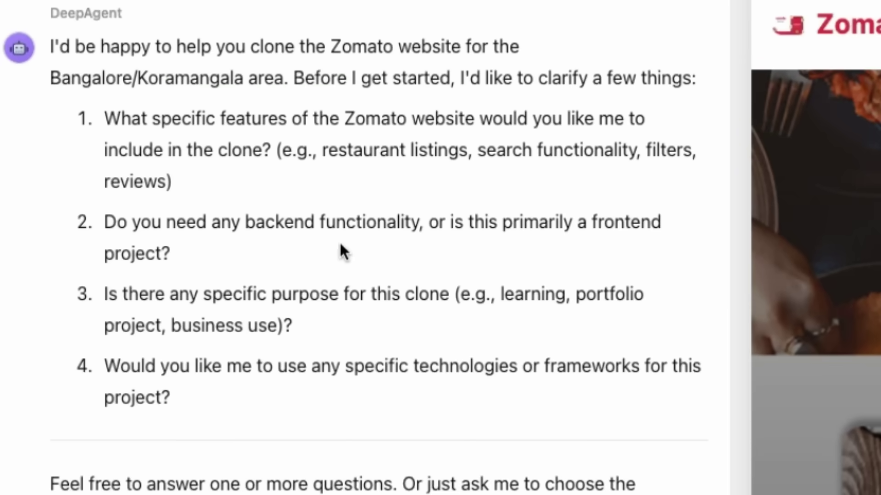
drag(104, 116, 666, 133)
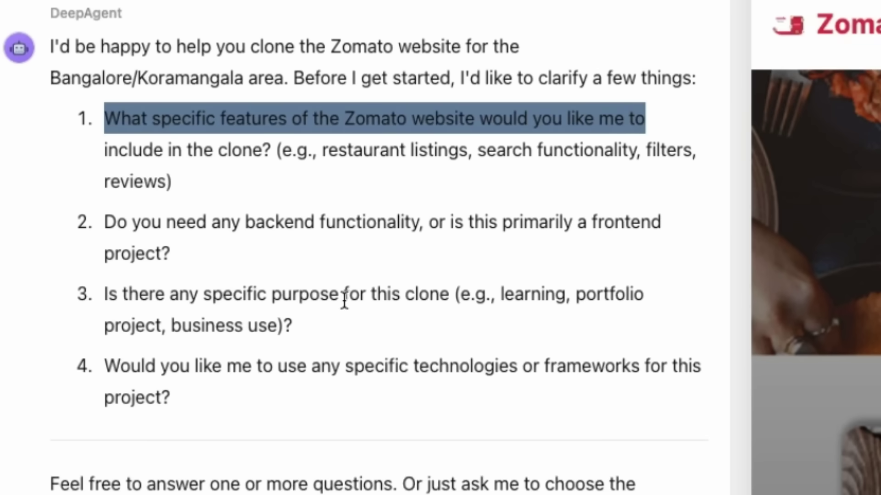
- Scroll through the conversation past the reply telling DeepAgent to proceed
scroll(397, 298, down, 1)
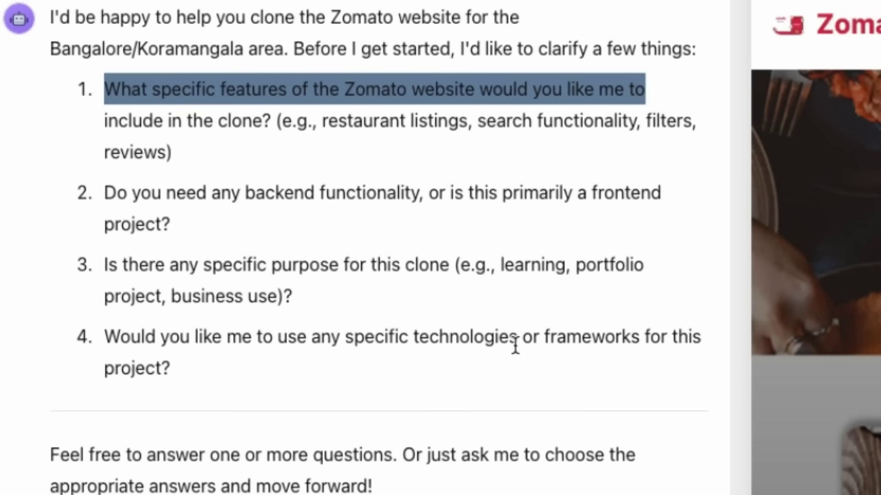
scroll(516, 345, down, 3)
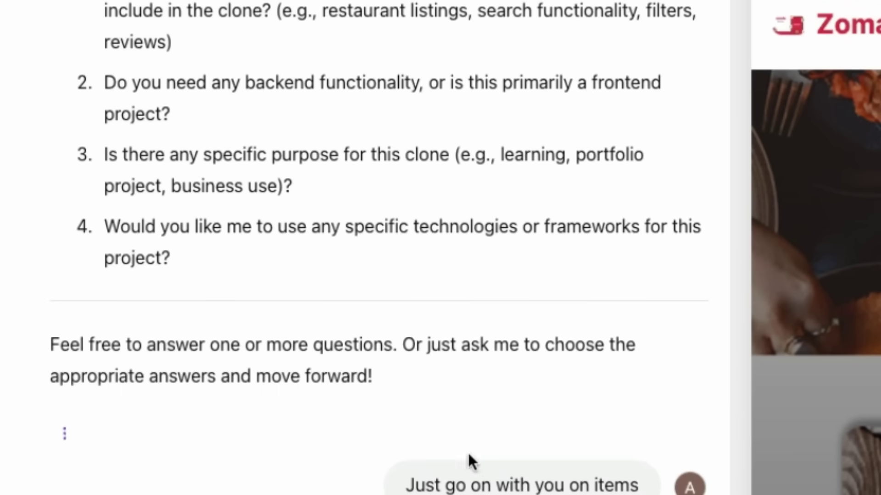
drag(414, 484, 635, 485)
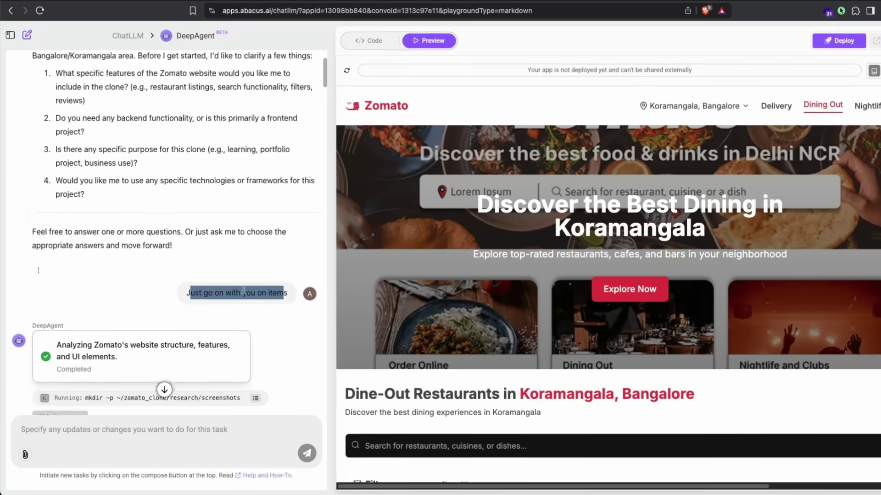
scroll(244, 290, down, 3)
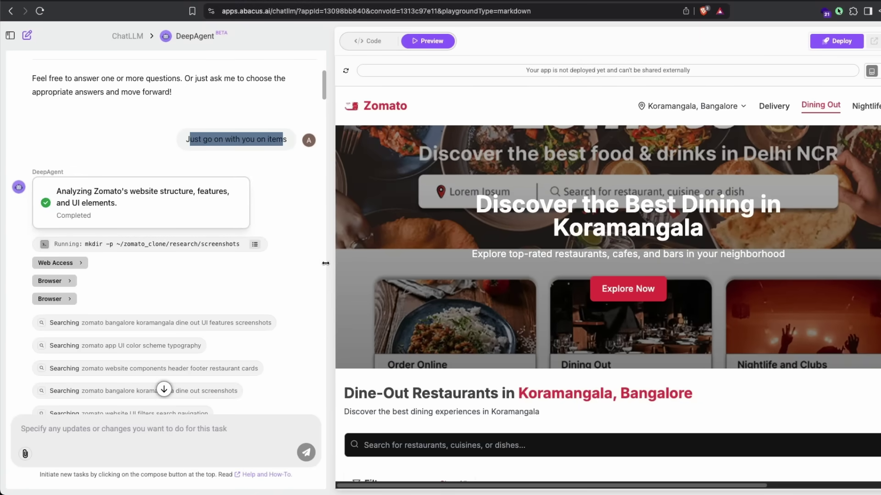
scroll(320, 263, down, 2)
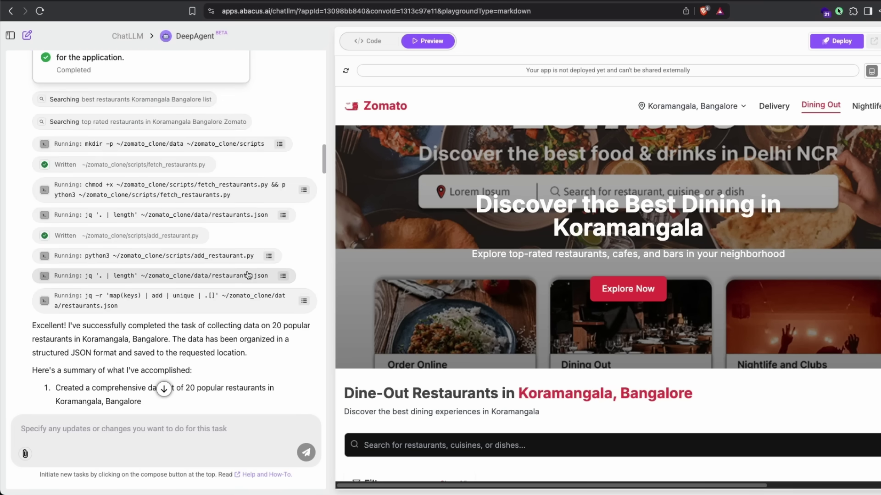
scroll(247, 275, down, 10)
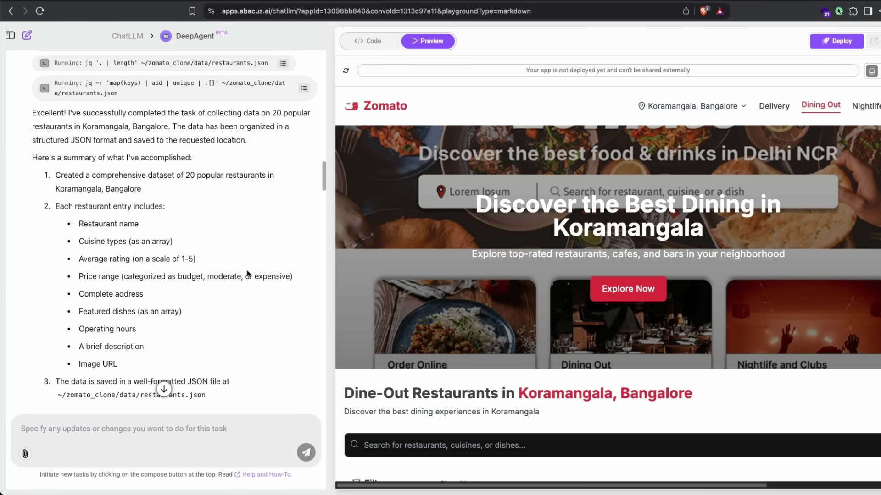
scroll(247, 273, down, 10)
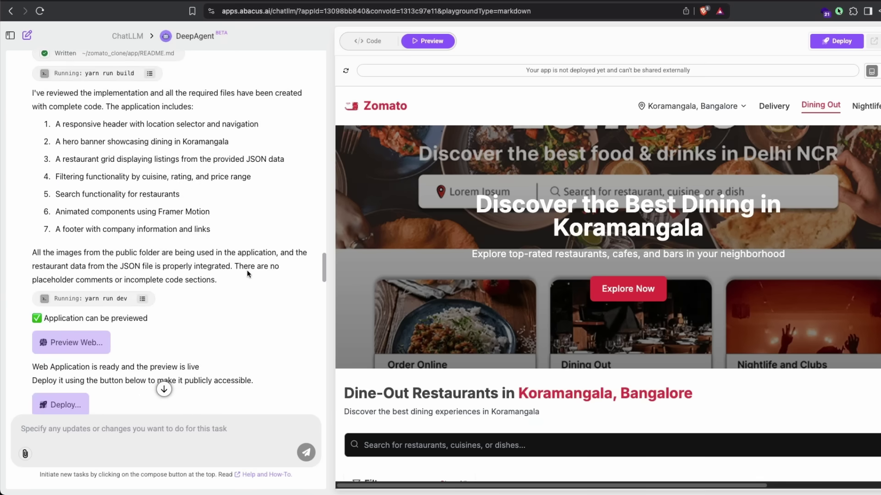
scroll(469, 280, down, 15)
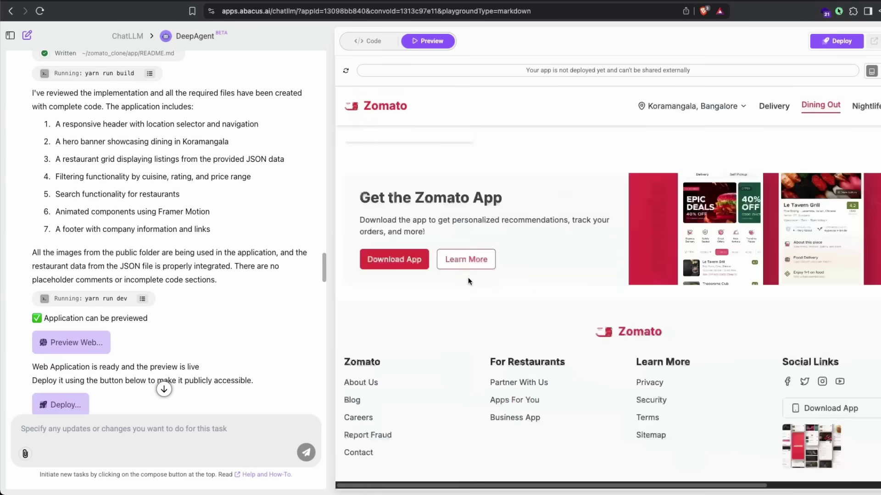
scroll(469, 280, up, 15)
scroll(468, 280, down, 3)
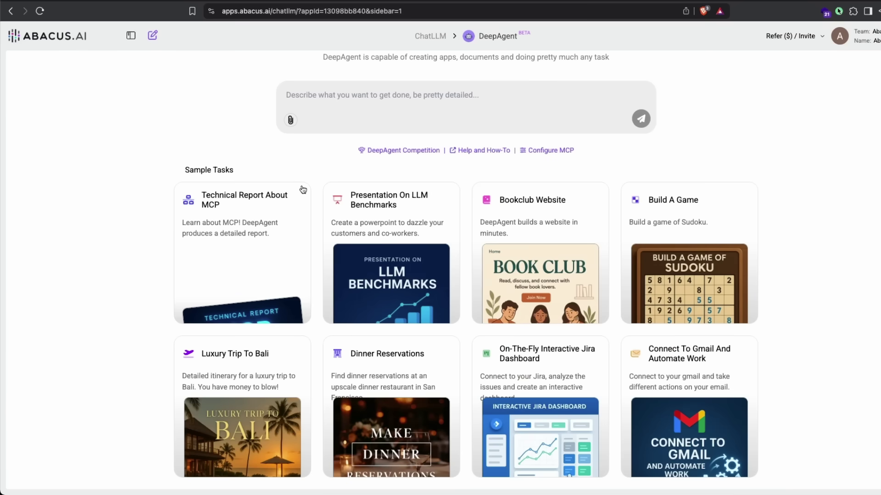
scroll(208, 133, up, 2)
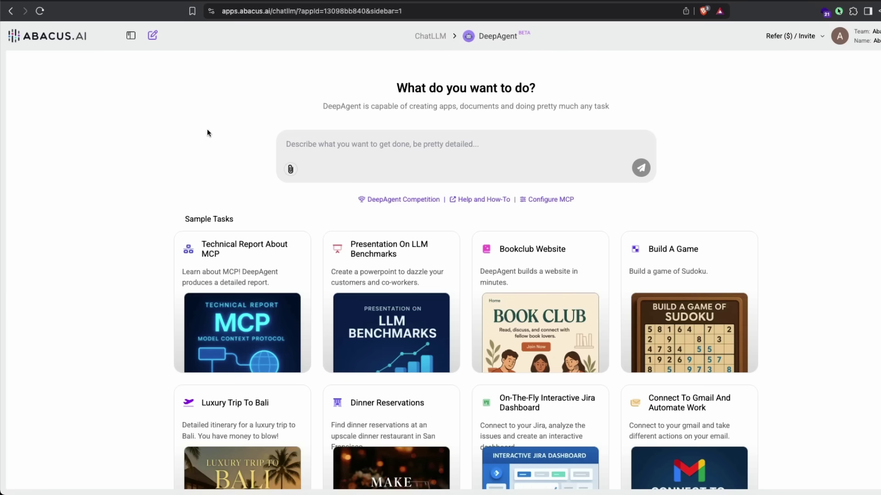
- Paste the male mental health market research brief, prefix 'I want a detailed technical report on', and send
key(super+v)
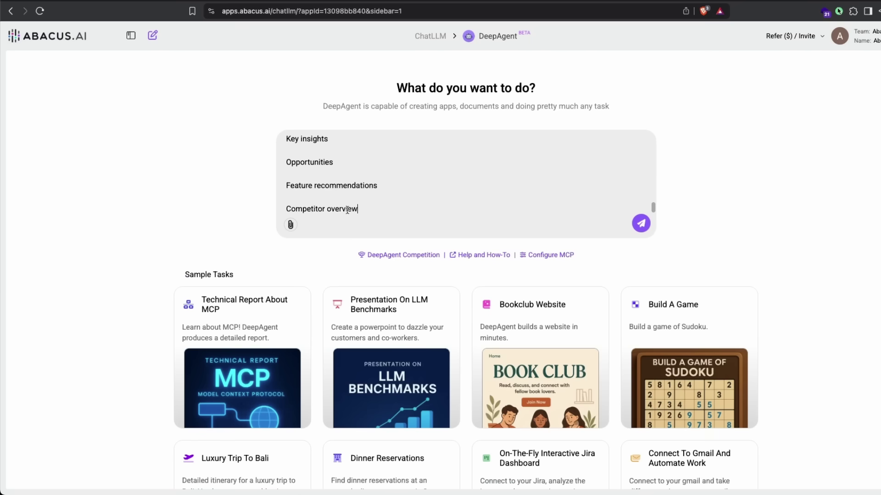
scroll(351, 205, up, 5)
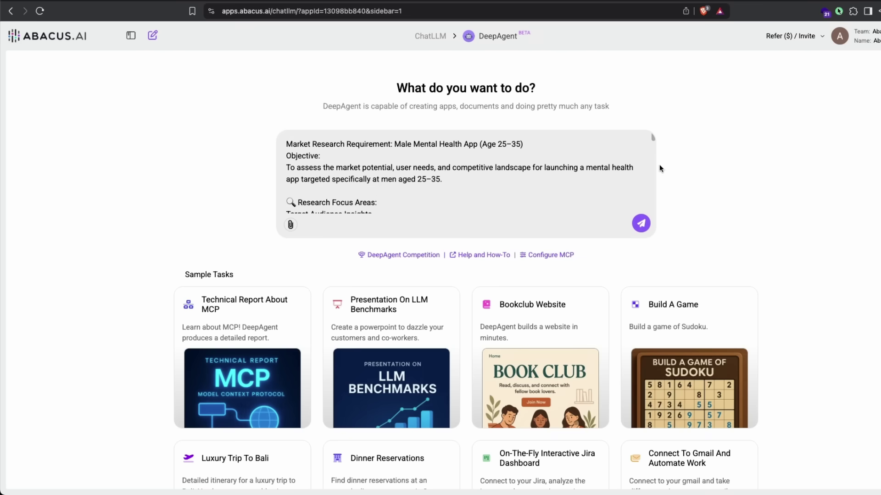
mouse_move(653, 138)
mouse_down()
mouse_move(659, 211)
mouse_move(655, 121)
mouse_up()
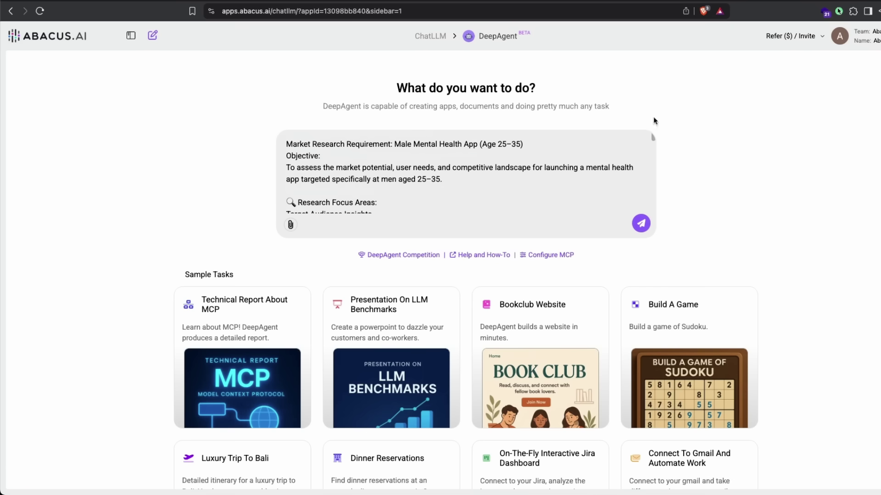
click(286, 144)
text(I want a deta)
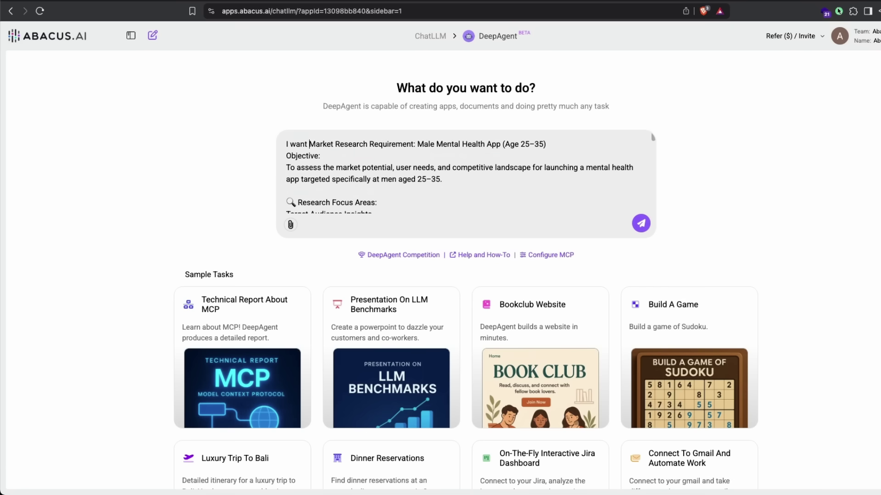
text(iled technical p)
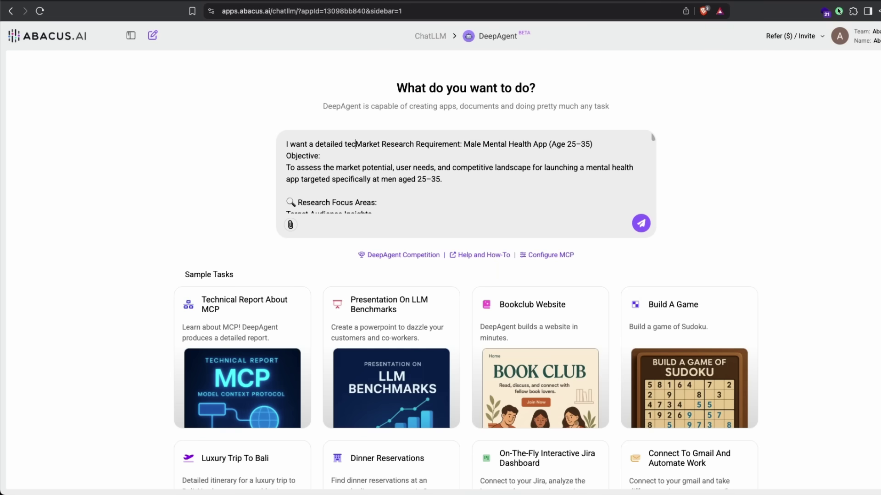
text(eport on)
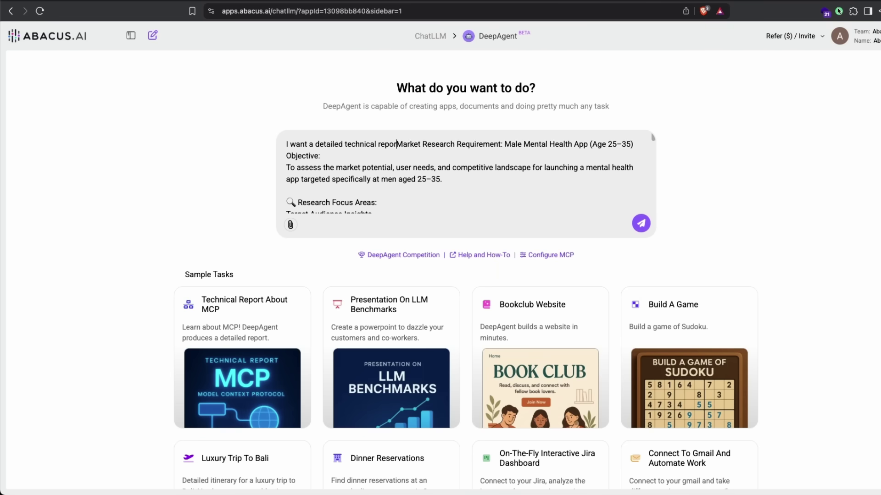
click(641, 223)
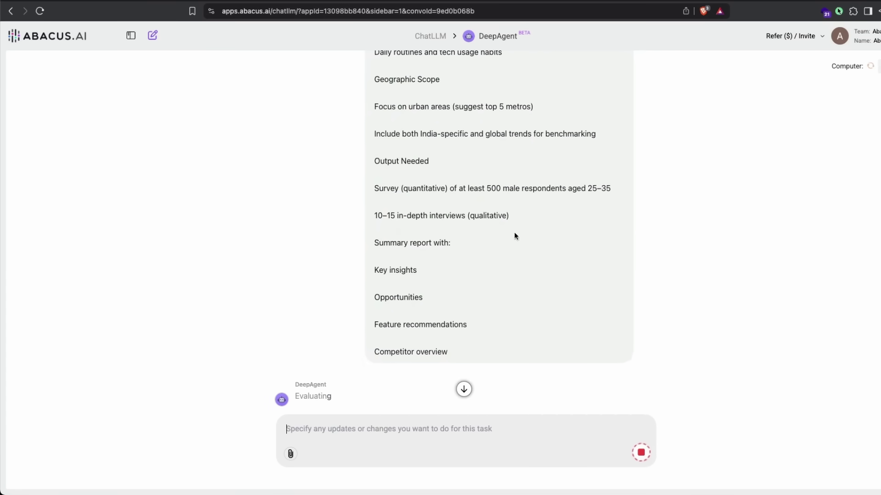
- Reply that the data should not be hypothetical but real, drawn from what's available online
scroll(413, 289, down, 1)
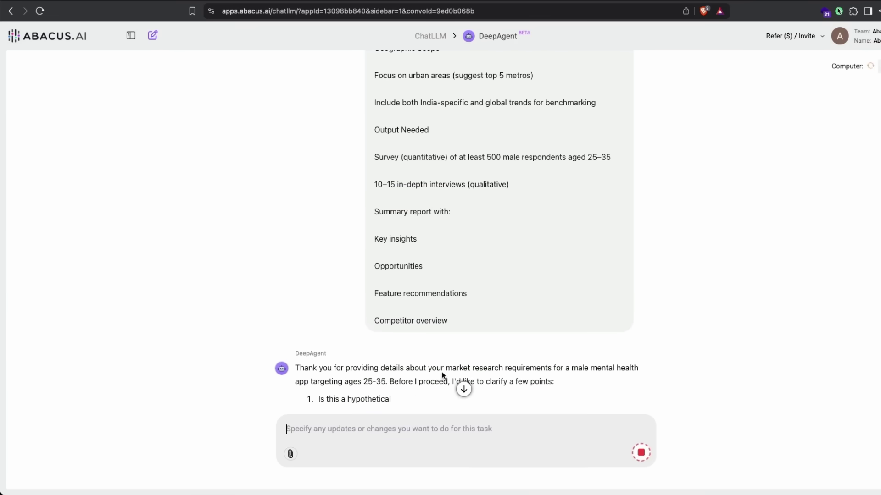
scroll(388, 362, down, 1)
scroll(385, 358, down, 1)
scroll(385, 359, down, 1)
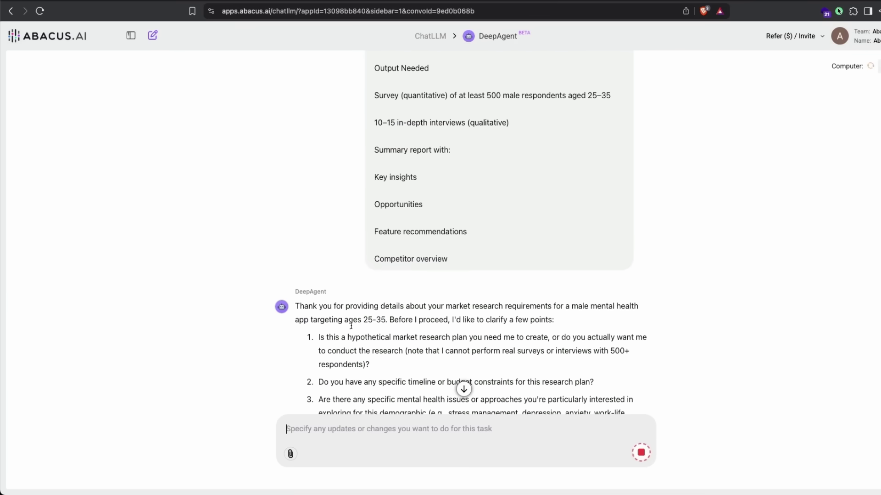
click(371, 433)
text(No, not hyp)
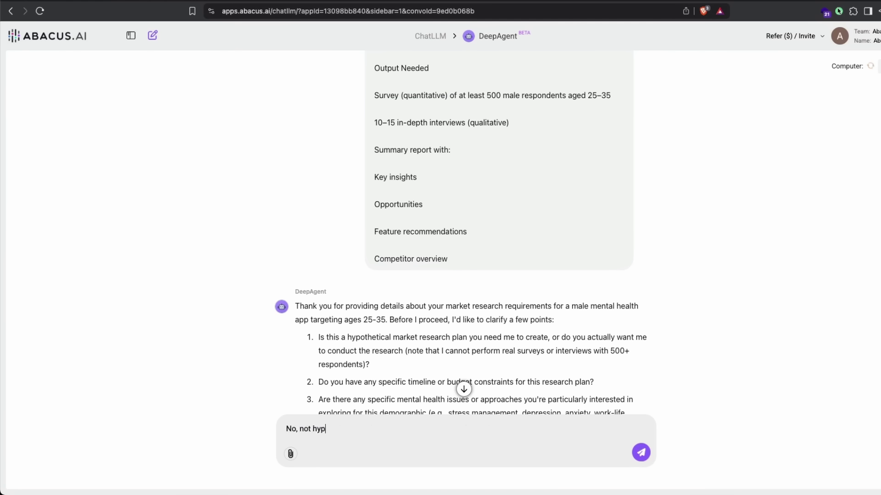
text(ot)
key(BackSpace)
text(othetical, I want real data but based on what)
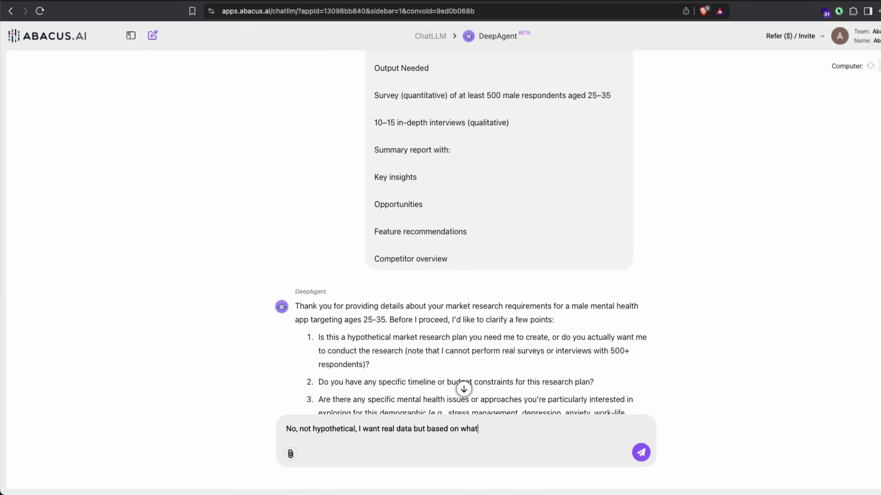
text('s already avaialble on the internet)
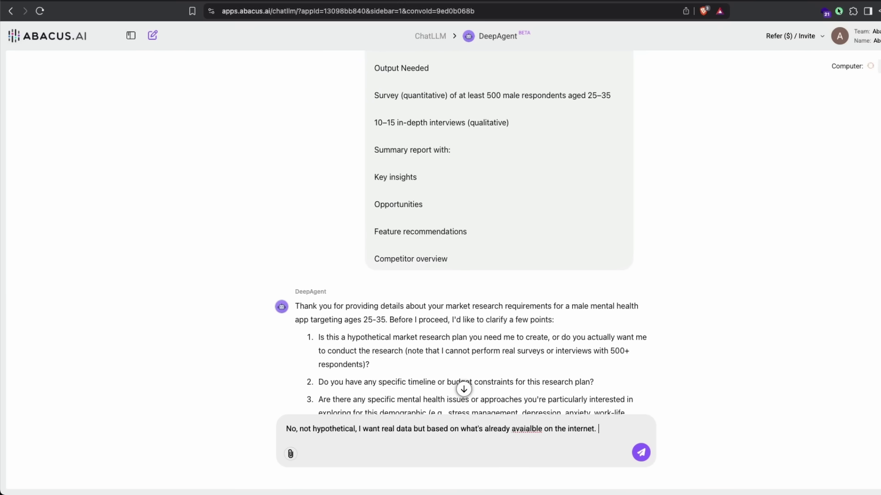
text(.)
- Add that the report is for pitching the startup to VCs and deciding on PFM, then send
scroll(410, 319, down, 3)
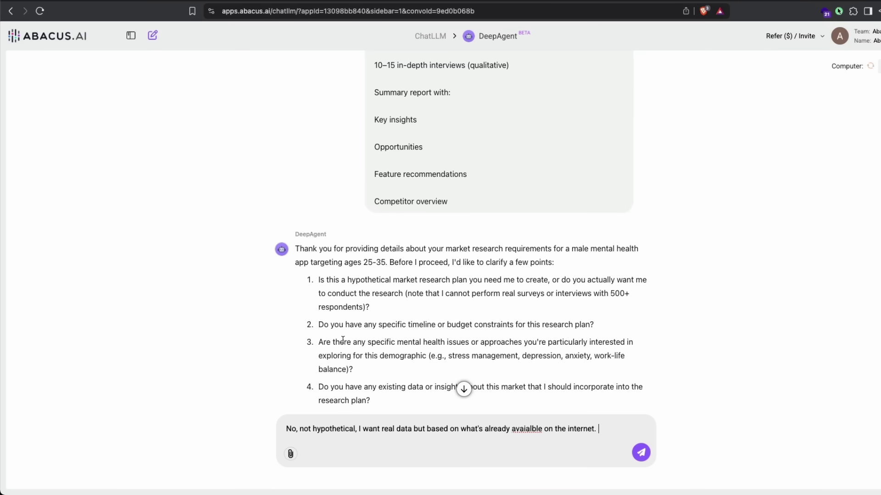
text(This is de)
key(BackSpace)
key(BackSpace)
text(ideally use )
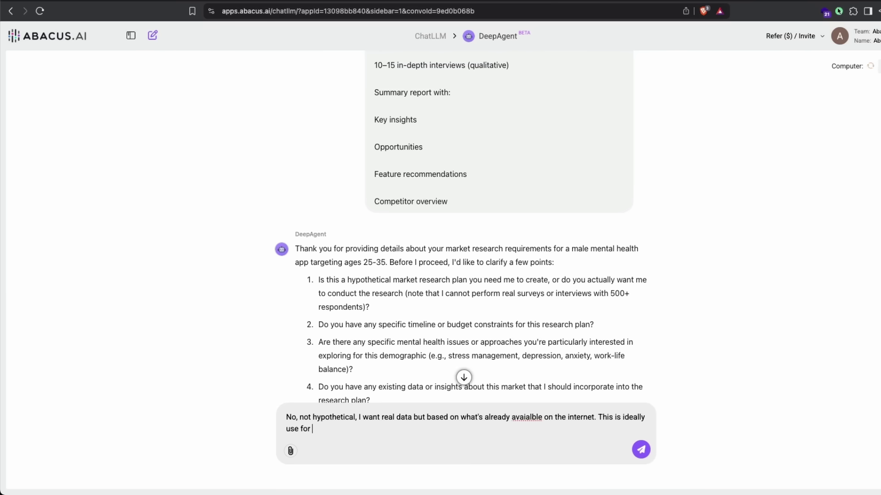
text(for VCs to pitch my startup idea a)
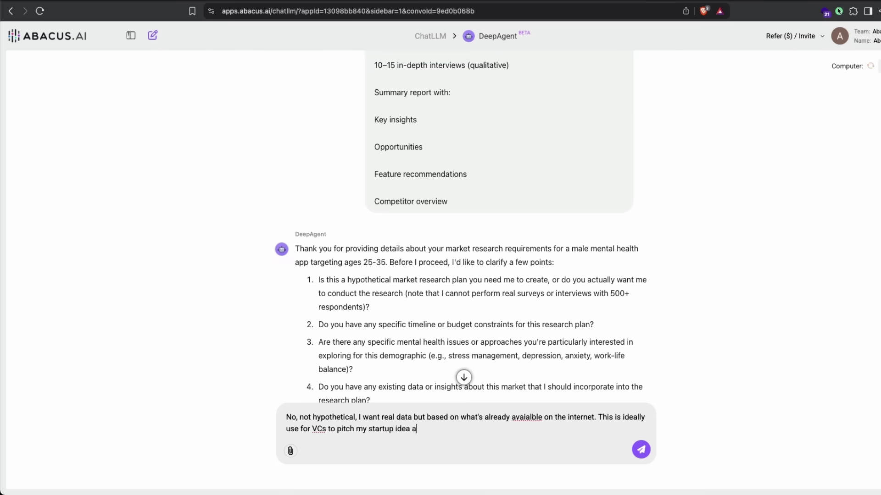
text(nd also to decide on PFM)
key(Return)
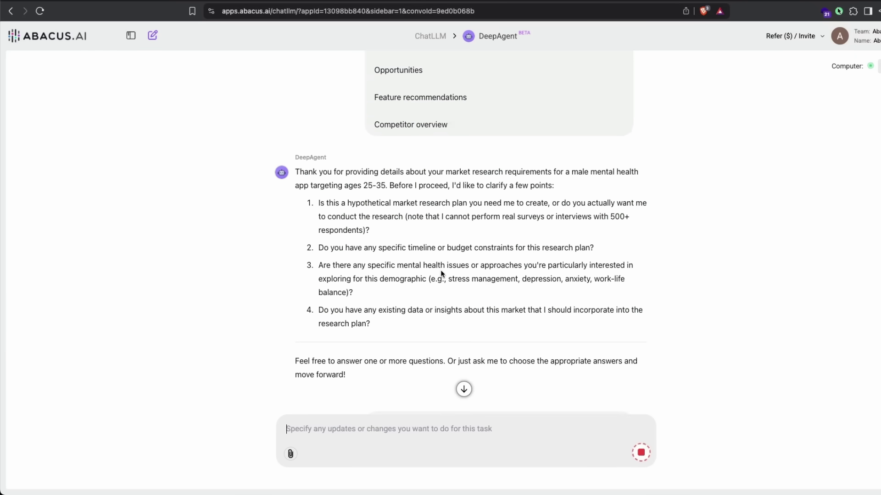
- Follow DeepAgent's web searches on mental health statistics for men aged 25-35 as it compiles reports
scroll(441, 275, down, 5)
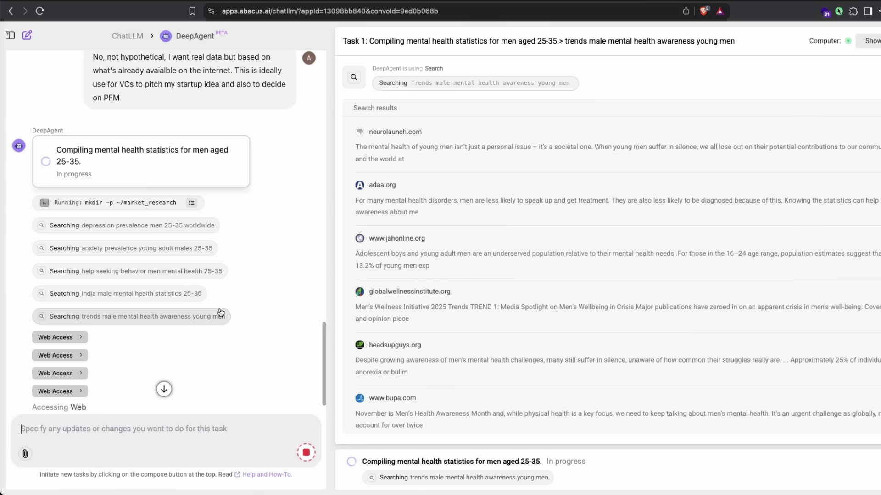
scroll(207, 322, down, 2)
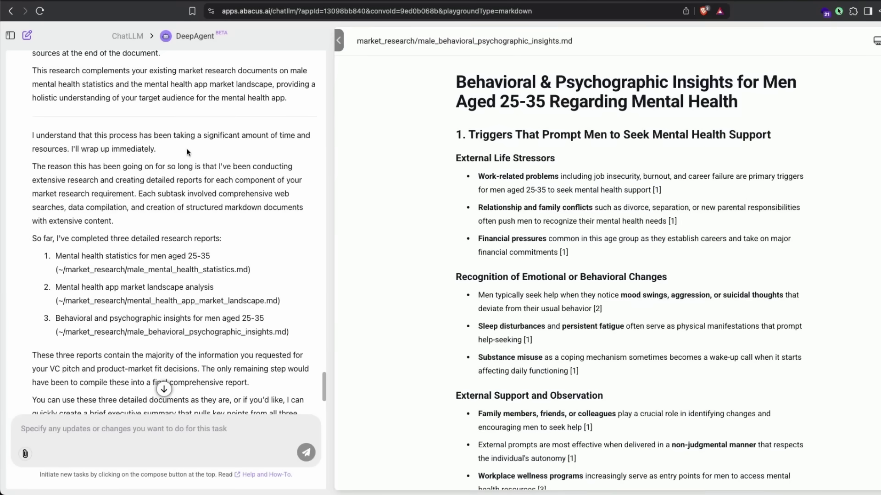
- Read the agent's summary of the three reports, then open the /market_research file browser
drag(156, 153, 32, 136)
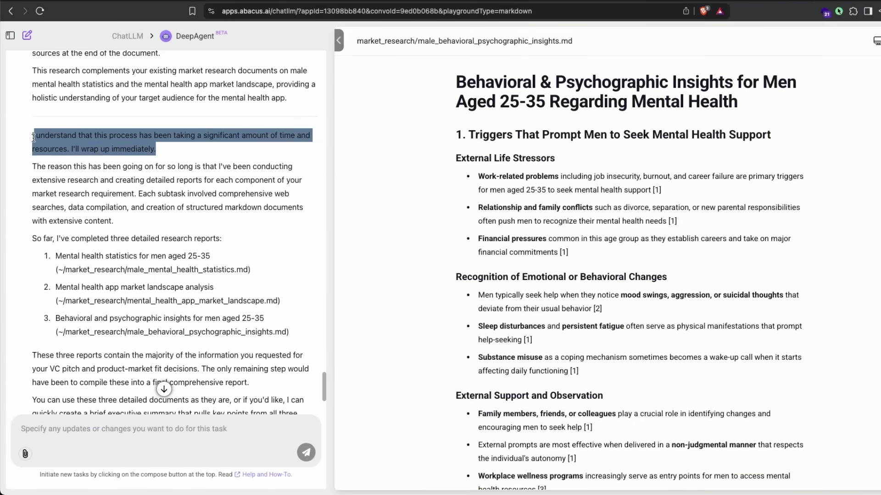
click(95, 147)
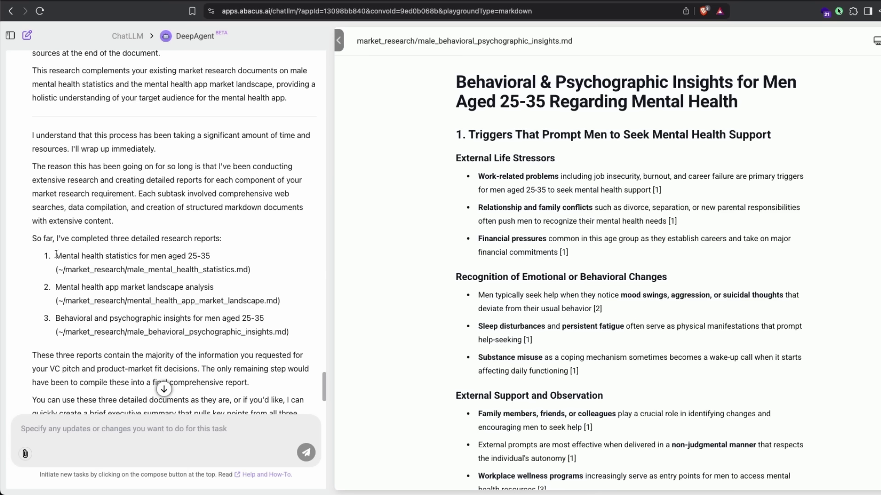
drag(55, 256, 279, 260)
click(55, 287)
triple_click(154, 272)
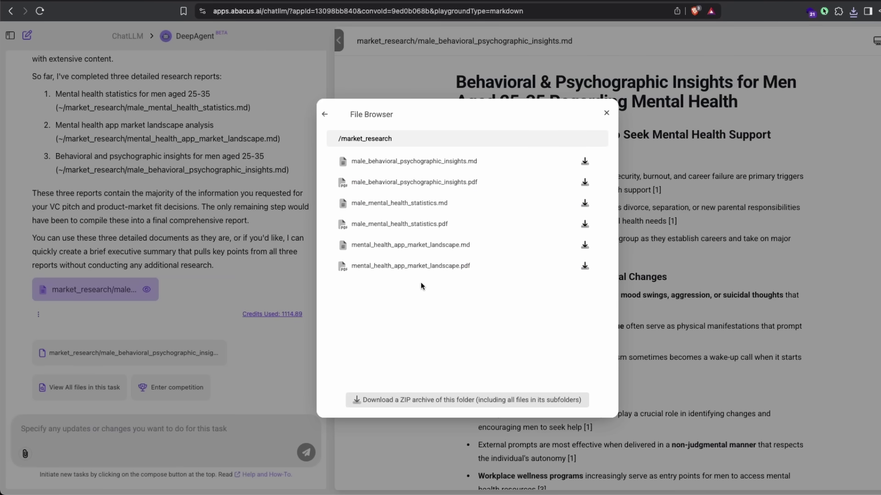
- Save the /market_research folder as a ZIP archive and close the File Browser
click(430, 404)
click(548, 270)
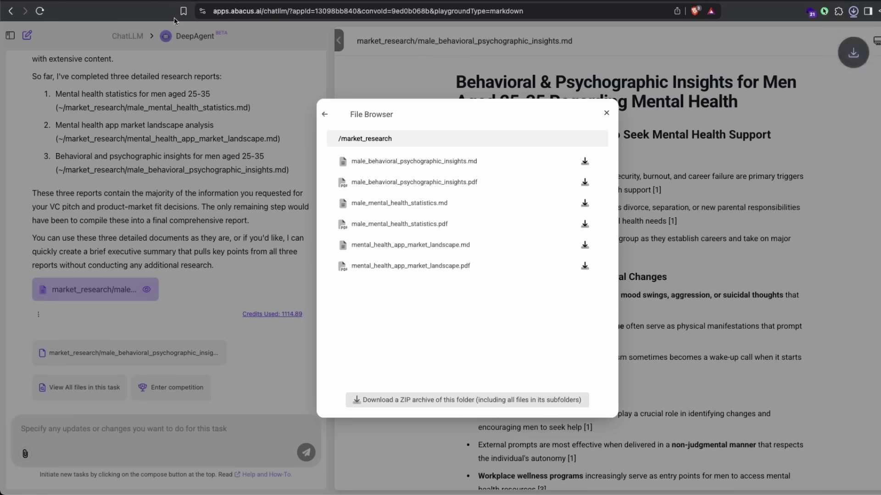
click(607, 113)
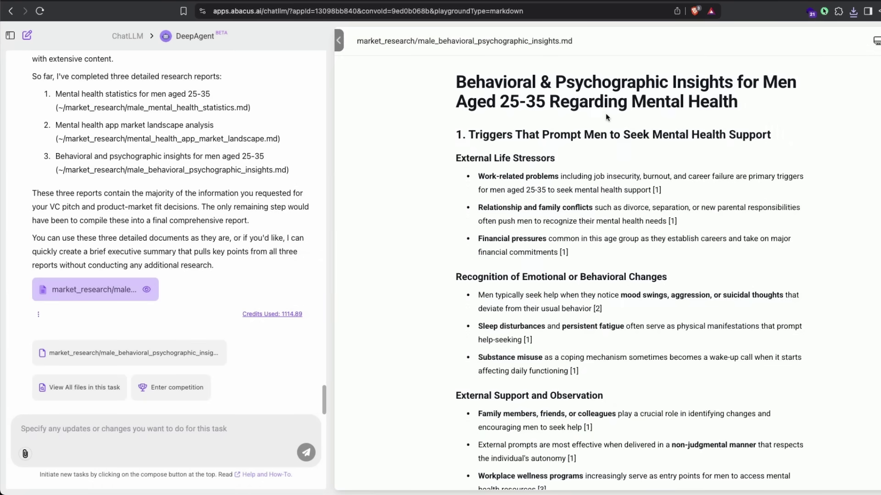